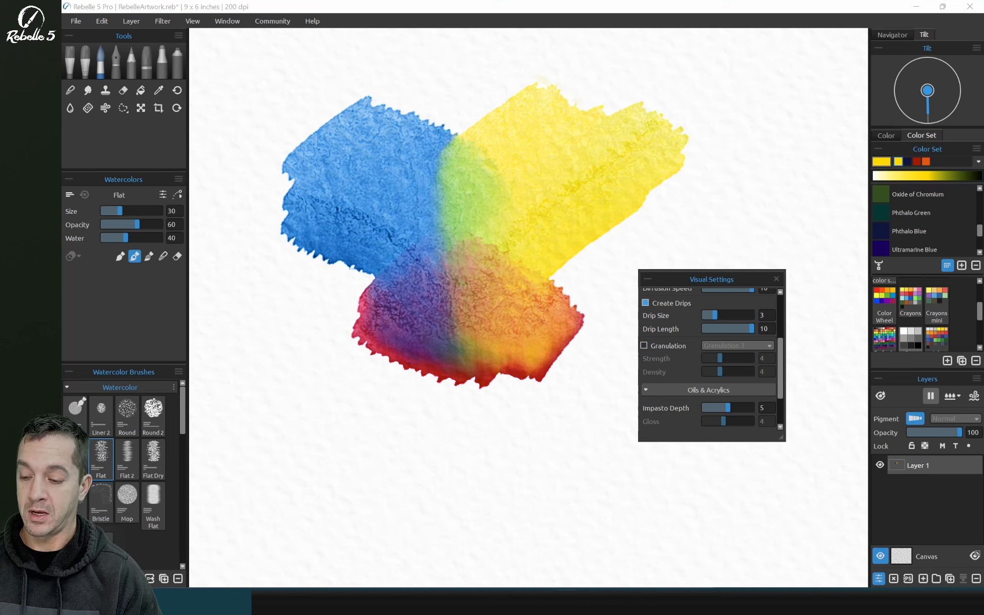
Undo and redo the last watercolor strokes to replay their diffusion with Granulation turned off.
{"action": "key", "text": "ctrl+z"}
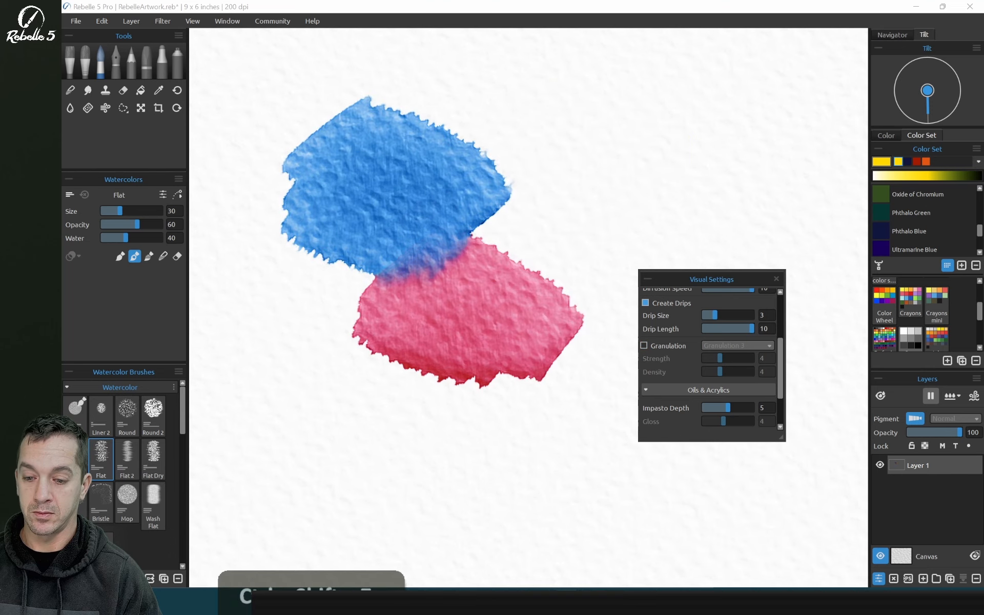
{"action": "key", "text": "ctrl+shift+z"}
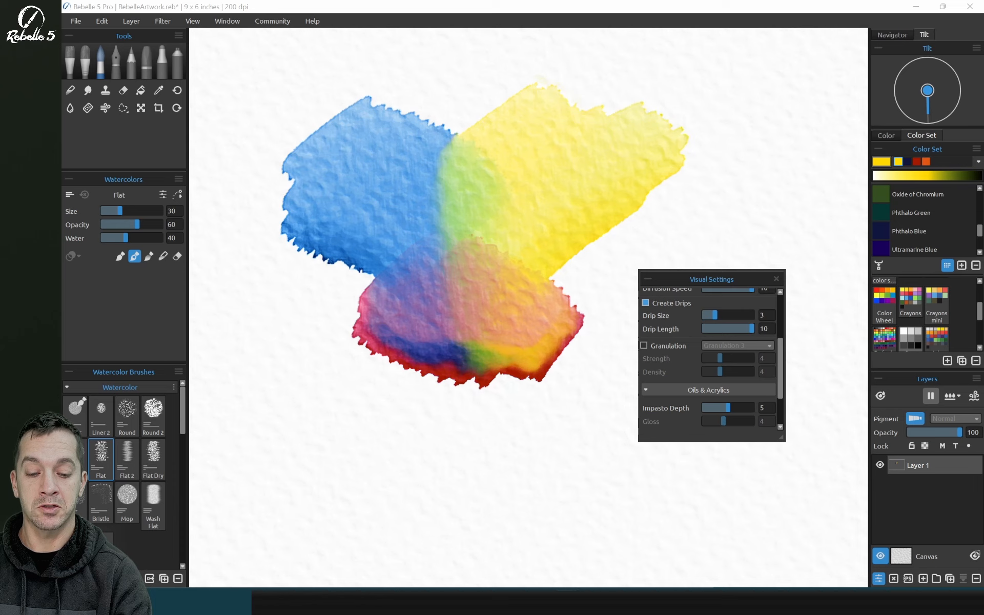
{"action": "scroll", "coordinate": [709, 359], "scroll_direction": "up", "scroll_amount": 3}
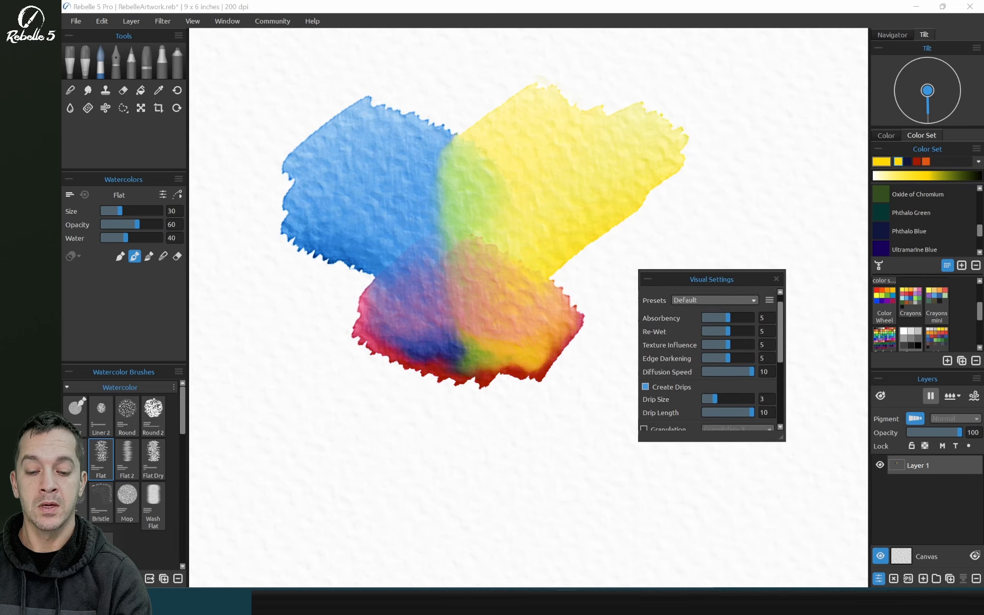
Enable Granulation in the watercolor visual settings, then undo and redo the strokes to apply the Granulation 3 texture.
{"action": "scroll", "coordinate": [710, 358], "scroll_direction": "down", "scroll_amount": 3}
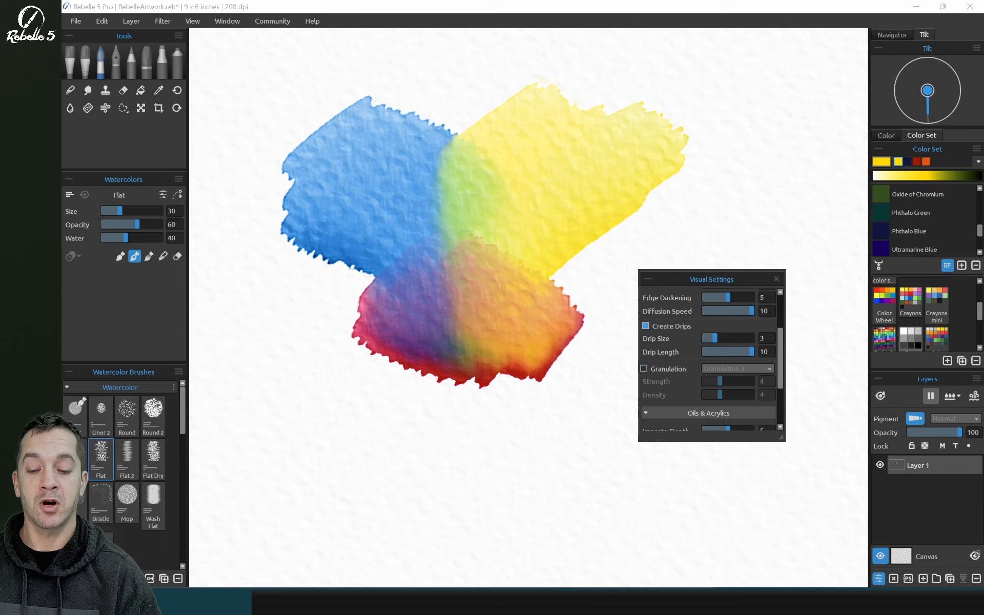
{"action": "left_click", "coordinate": [643, 369]}
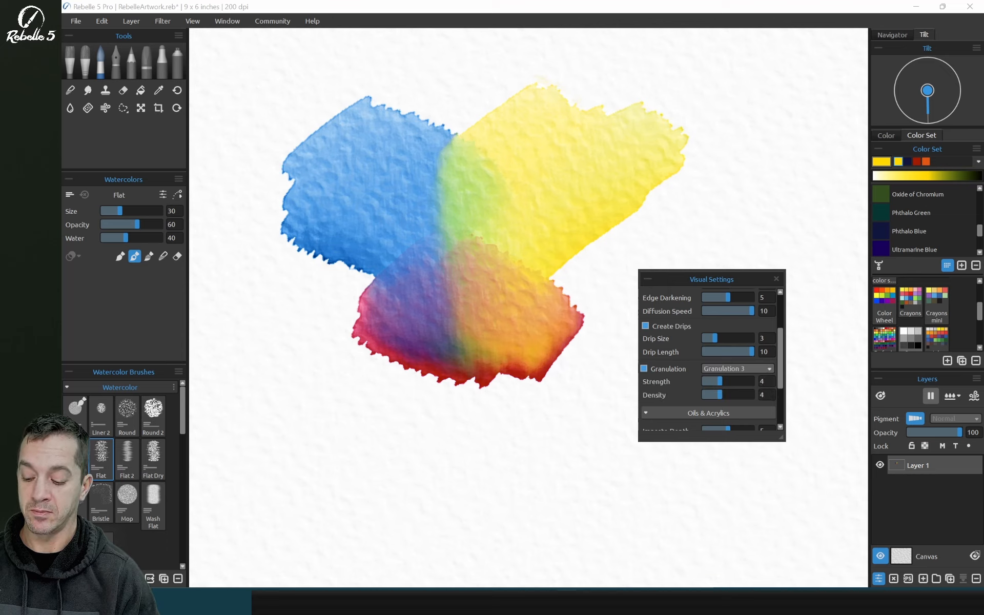
{"action": "key", "text": "ctrl"}
{"action": "key", "text": "ctrl+z"}
{"action": "key", "text": "ctrl+shift+z"}
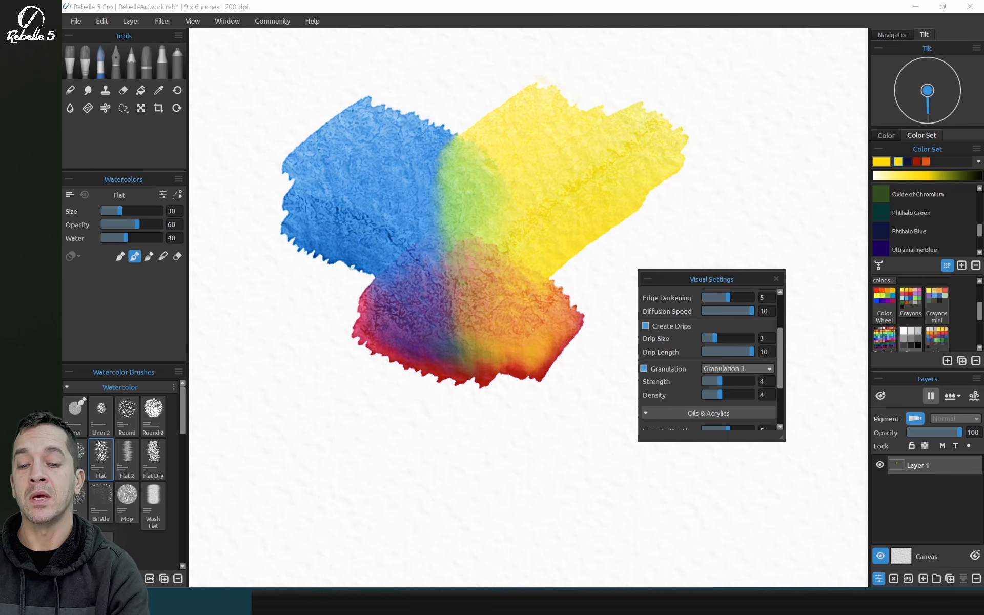
Switch to Granulation 1 with Strength and Density at 10, replay the strokes, and move the visual settings clear of the paint.
{"action": "scroll", "coordinate": [515, 280], "scroll_direction": "up", "scroll_amount": 3}
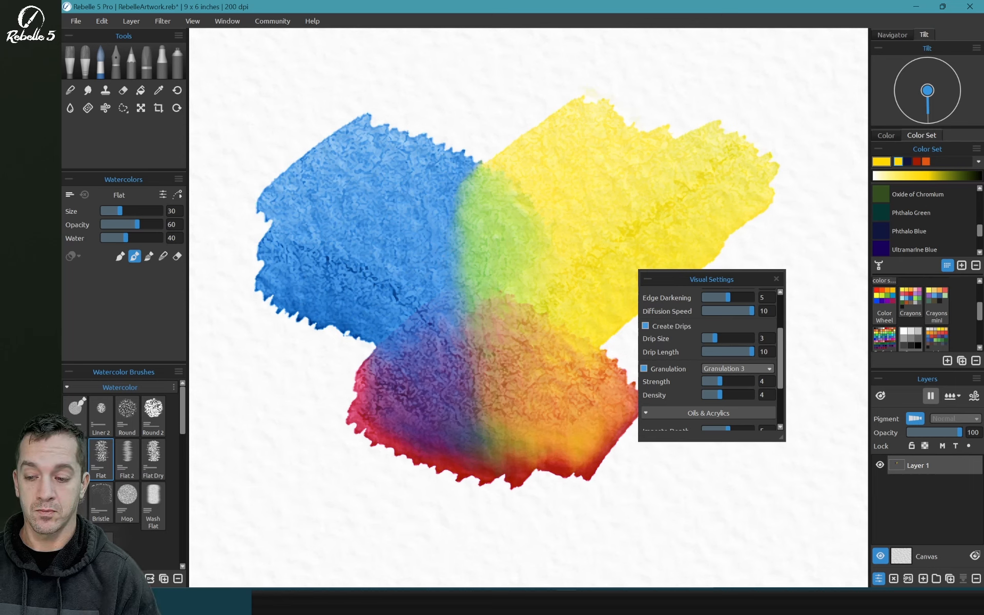
{"action": "left_click_drag", "start_coordinate": [719, 381], "coordinate": [751, 394]}
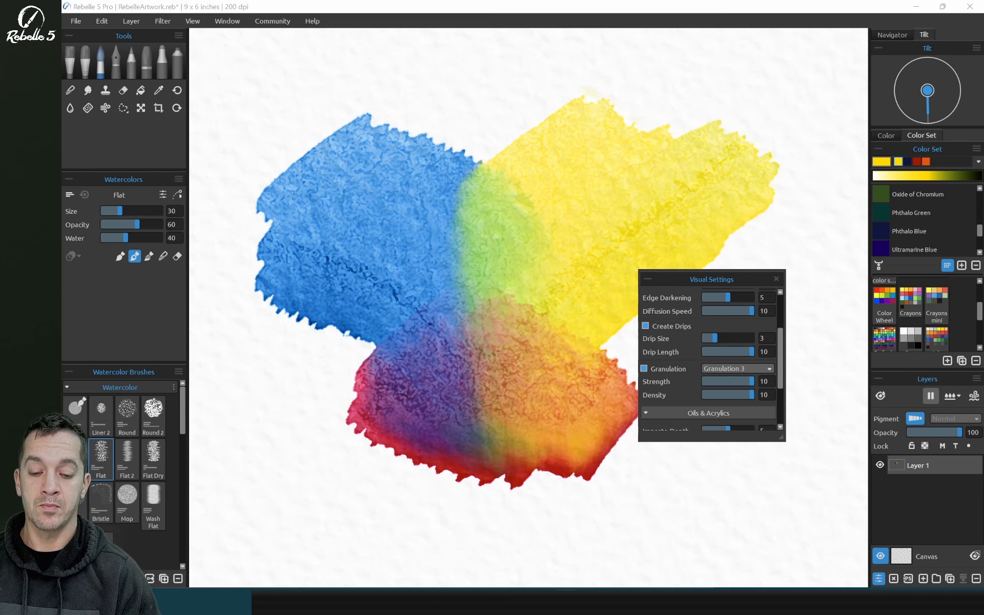
{"action": "left_click", "coordinate": [737, 369]}
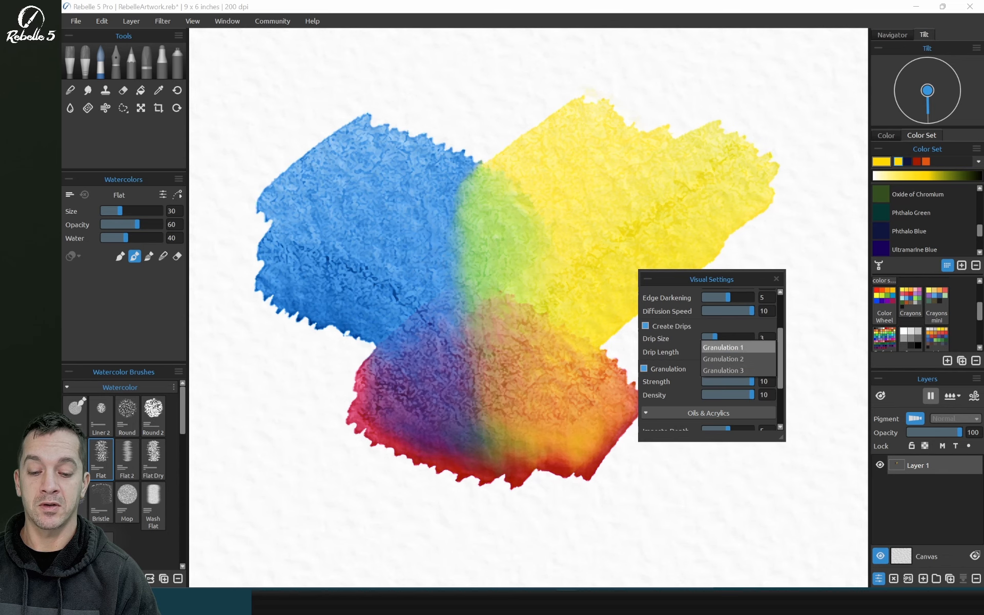
{"action": "left_click", "coordinate": [722, 346]}
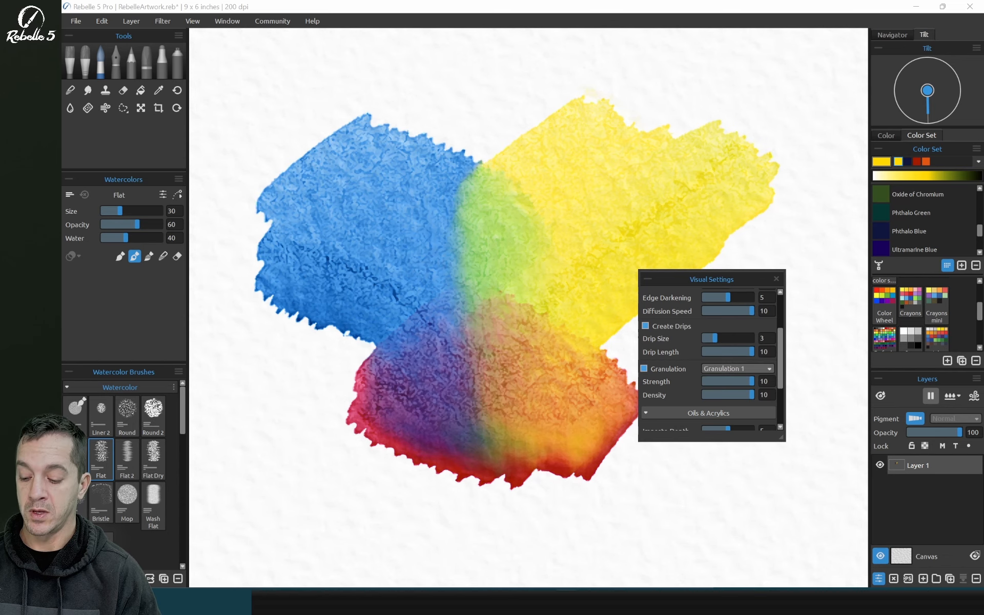
{"action": "key", "text": "ctrl+z"}
{"action": "key", "text": "ctrl+shift+z"}
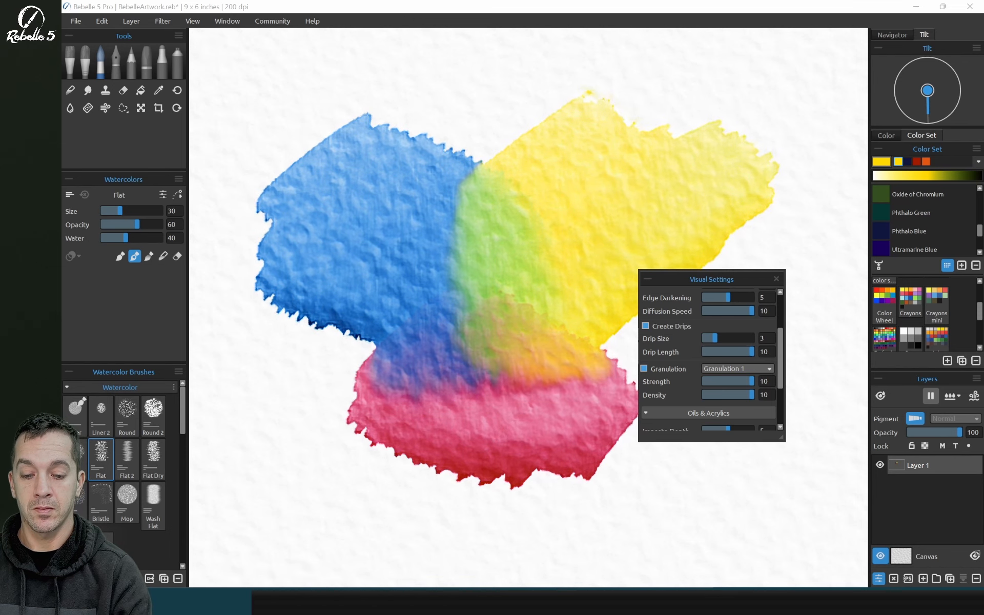
{"action": "left_click_drag", "start_coordinate": [666, 279], "coordinate": [716, 312]}
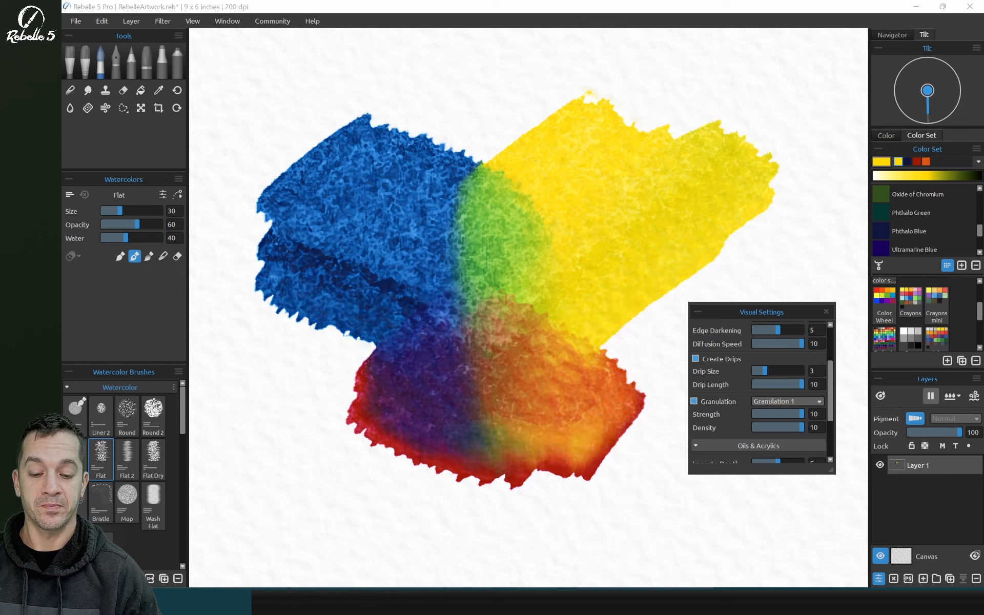
Test granulation Strength at 1 and at 2, undoing and redoing the strokes for each value.
{"action": "left_click_drag", "start_coordinate": [801, 413], "coordinate": [753, 413]}
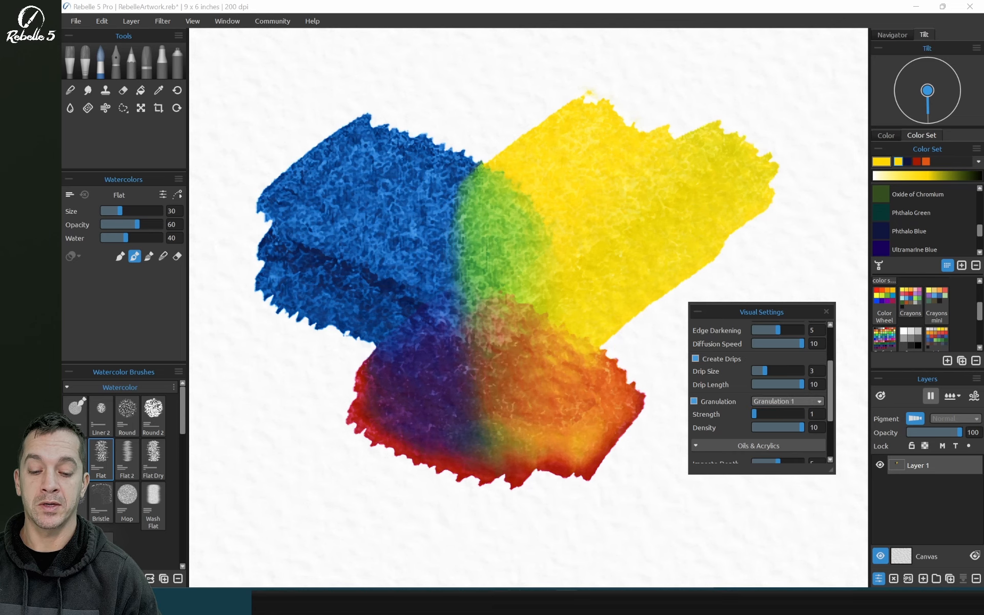
{"action": "key", "text": "ctrl+z"}
{"action": "key", "text": "ctrl+shift+z"}
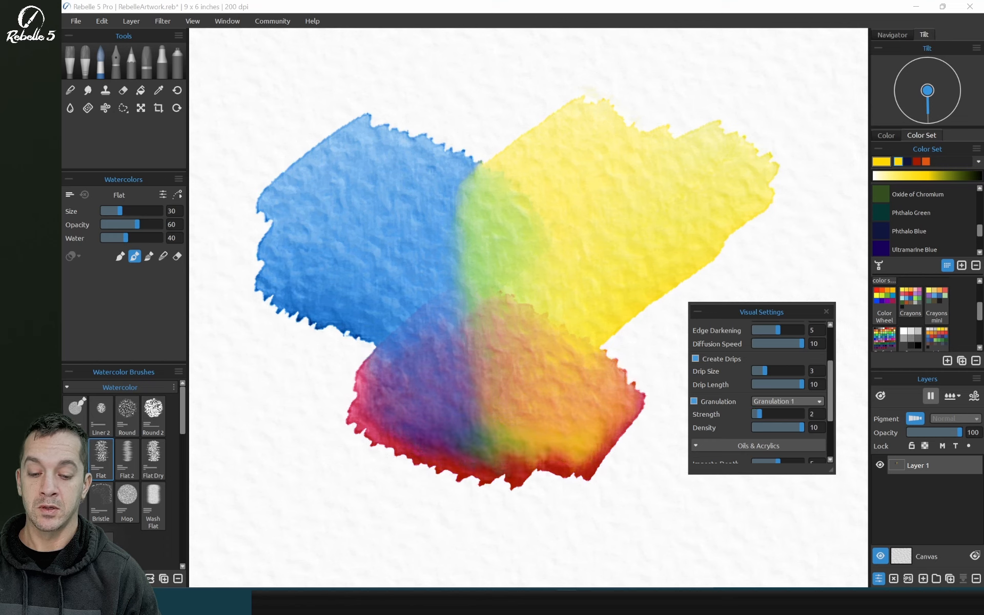
{"action": "key", "text": "ctrl+z"}
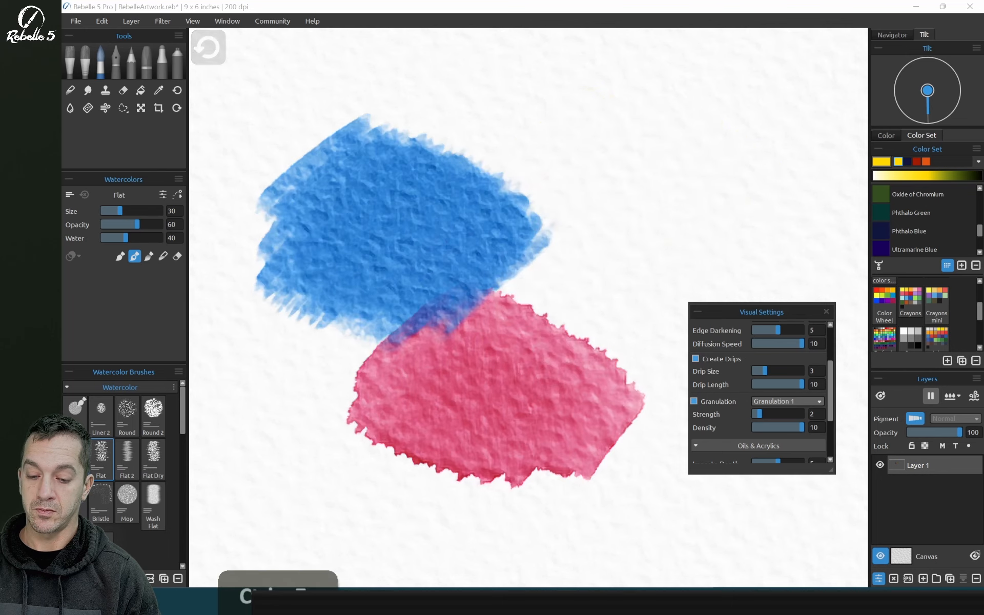
{"action": "key", "text": "ctrl+shift+z"}
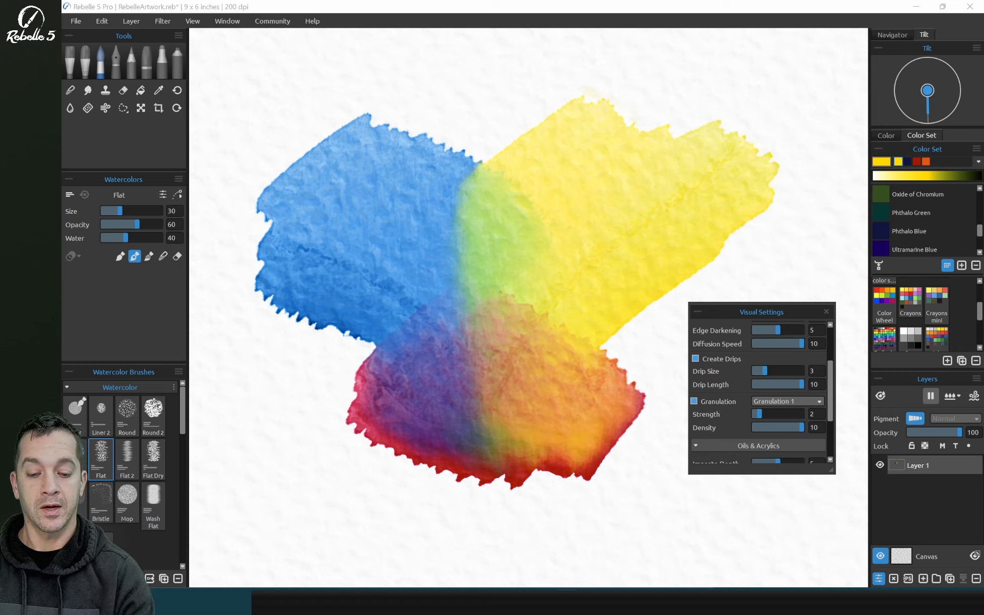
Set granulation Strength to 10 and Density to 2, then undo and redo the strokes to apply them.
{"action": "mouse_move", "coordinate": [800, 428]}
{"action": "left_mouse_down"}
{"action": "mouse_move", "coordinate": [753, 427]}
{"action": "mouse_move", "coordinate": [801, 414]}
{"action": "left_mouse_up"}
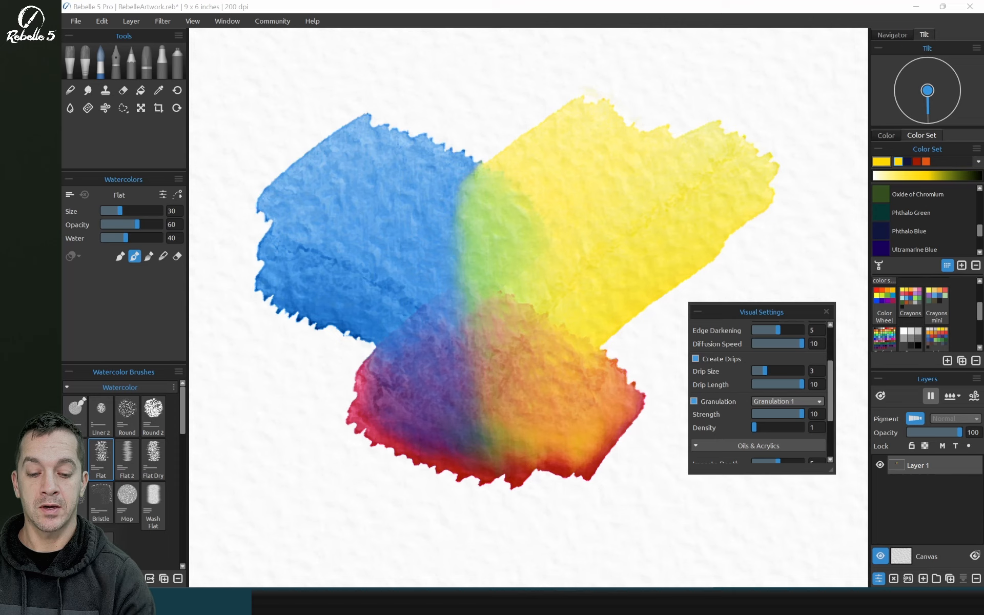
{"action": "left_click_drag", "start_coordinate": [754, 427], "coordinate": [758, 427]}
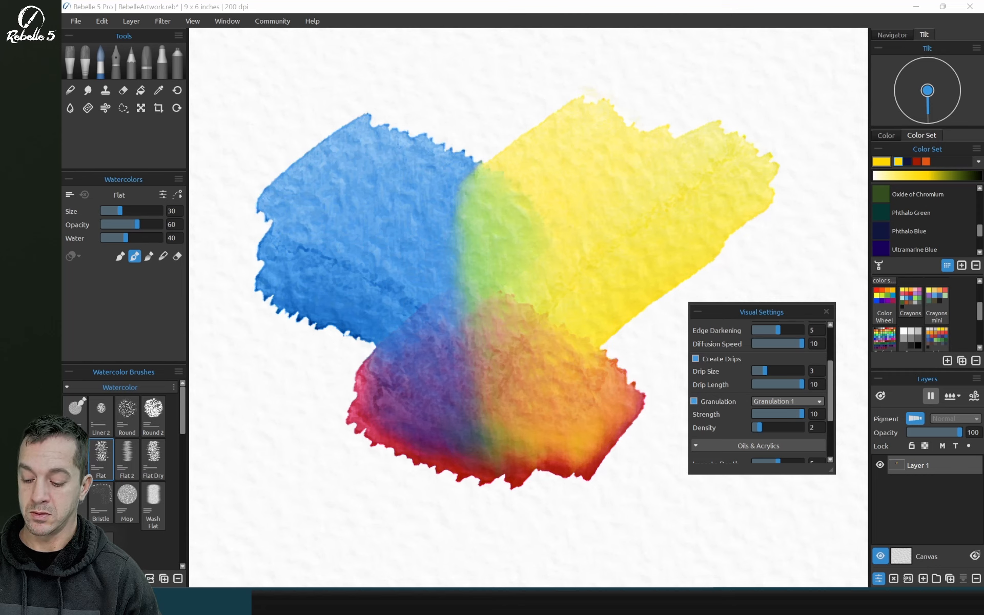
{"action": "key", "text": "ctrl+z"}
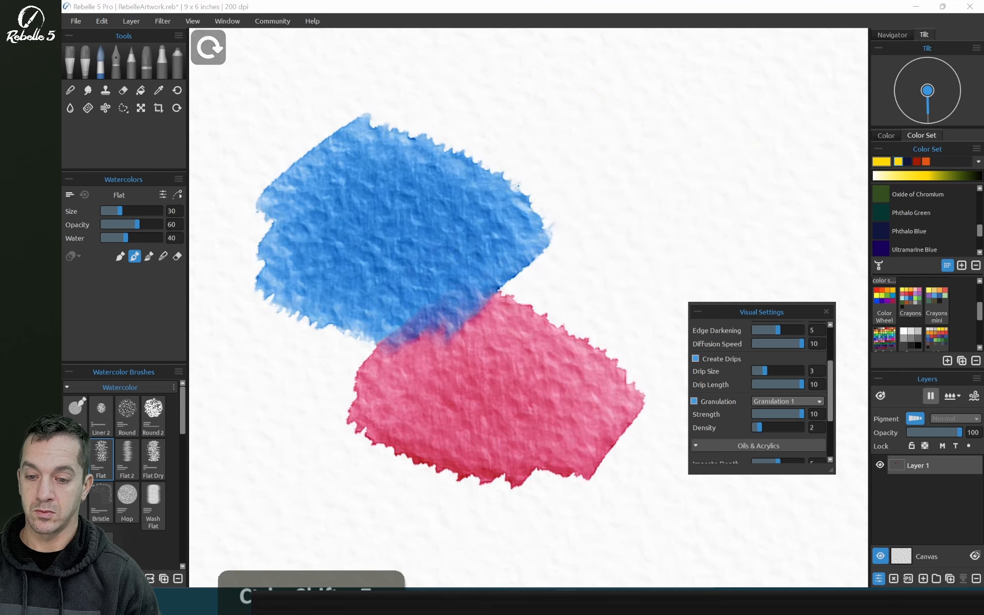
{"action": "key", "text": "ctrl+shift+z"}
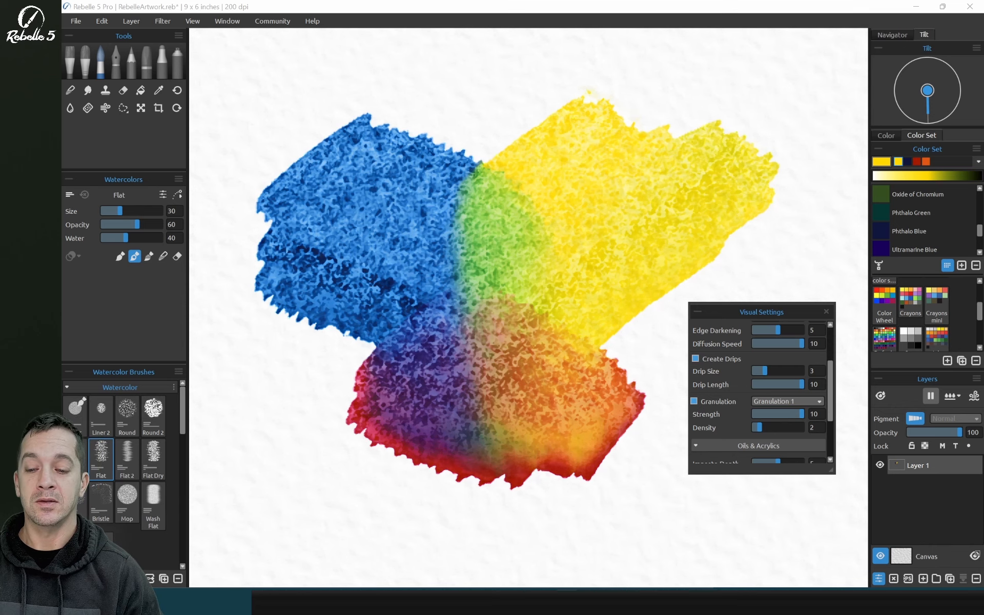
Set the Diffusion Speed to 2, then undo and redo the strokes to replay them at the slower spread.
{"action": "scroll", "coordinate": [476, 212], "scroll_direction": "down", "scroll_amount": 3}
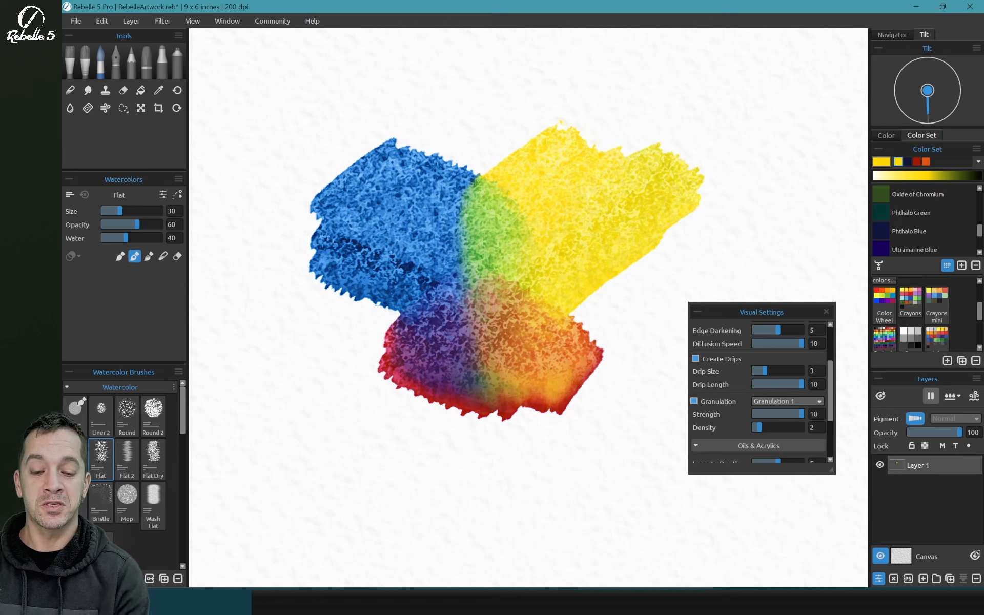
{"action": "left_click_drag", "start_coordinate": [801, 343], "coordinate": [757, 343]}
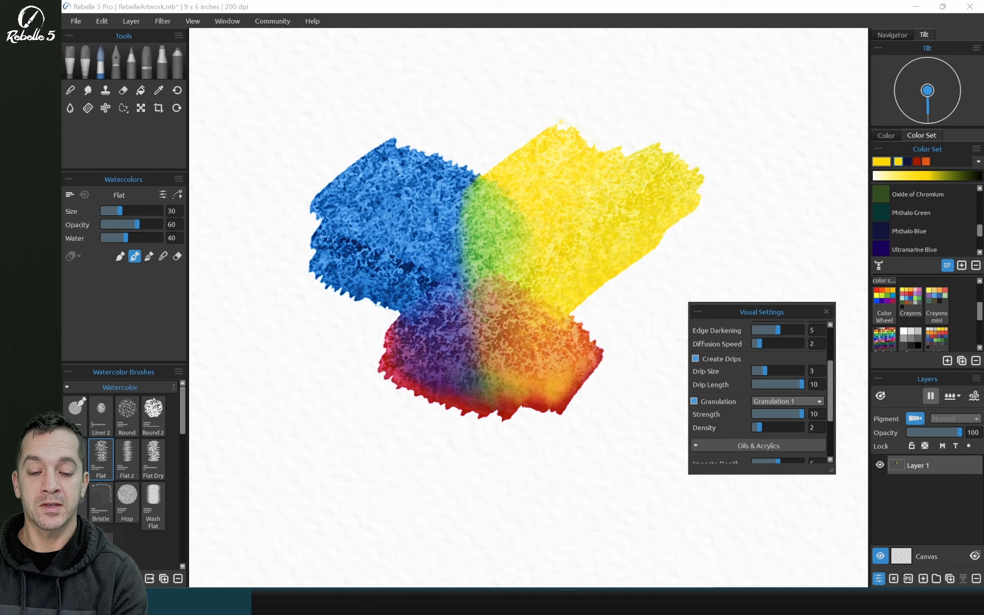
{"action": "key", "text": "ctrl+z"}
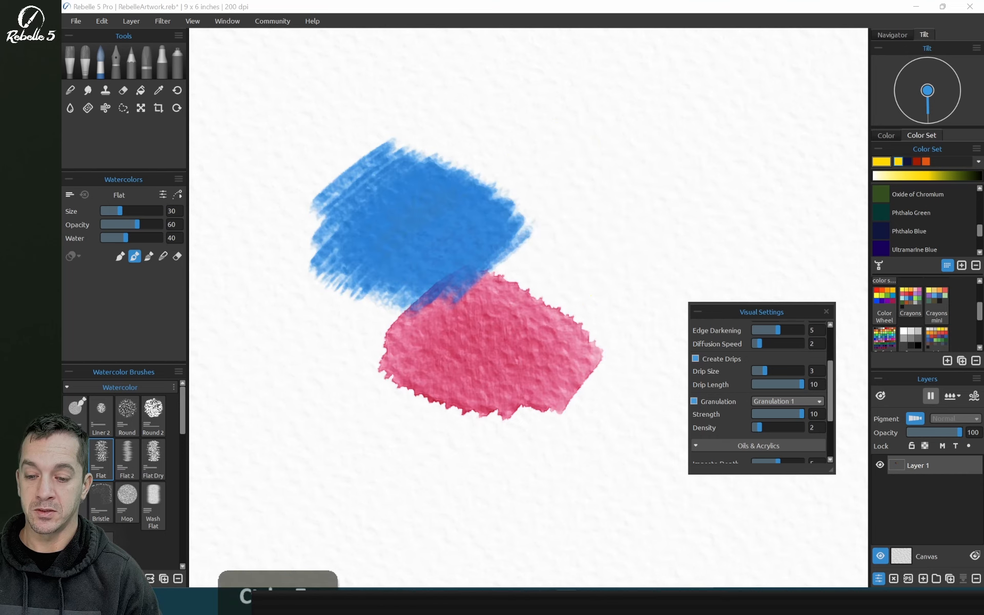
{"action": "key", "text": "ctrl+shift+z"}
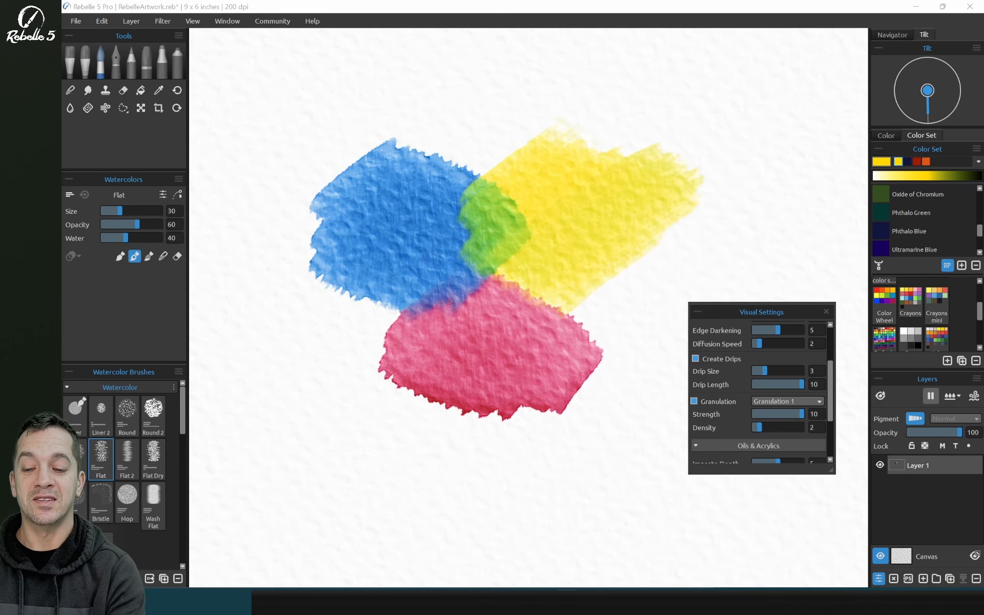
{"action": "scroll", "coordinate": [436, 272], "scroll_direction": "up", "scroll_amount": 3}
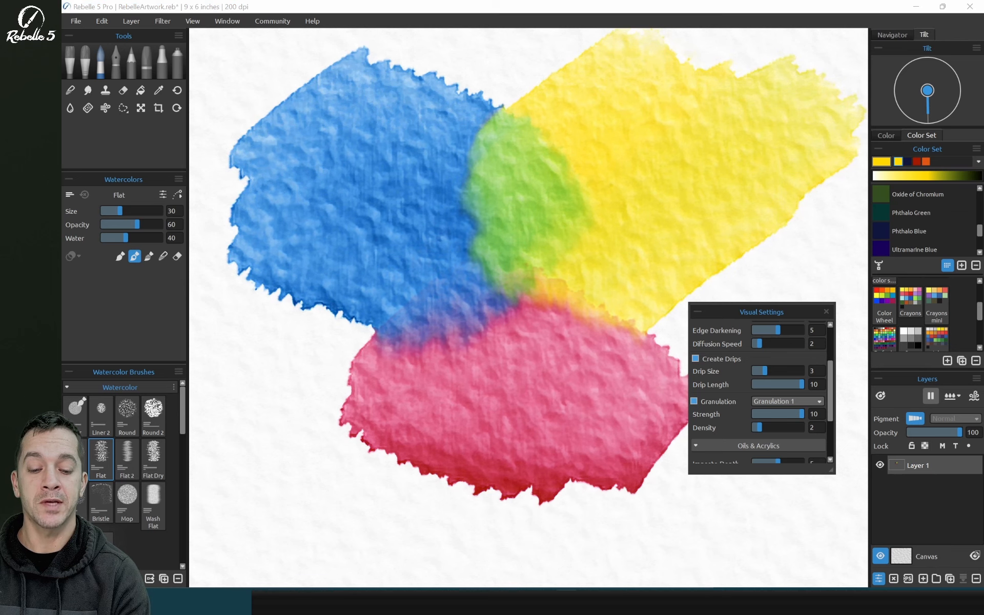
{"action": "scroll", "coordinate": [758, 389], "scroll_direction": "up", "scroll_amount": 4}
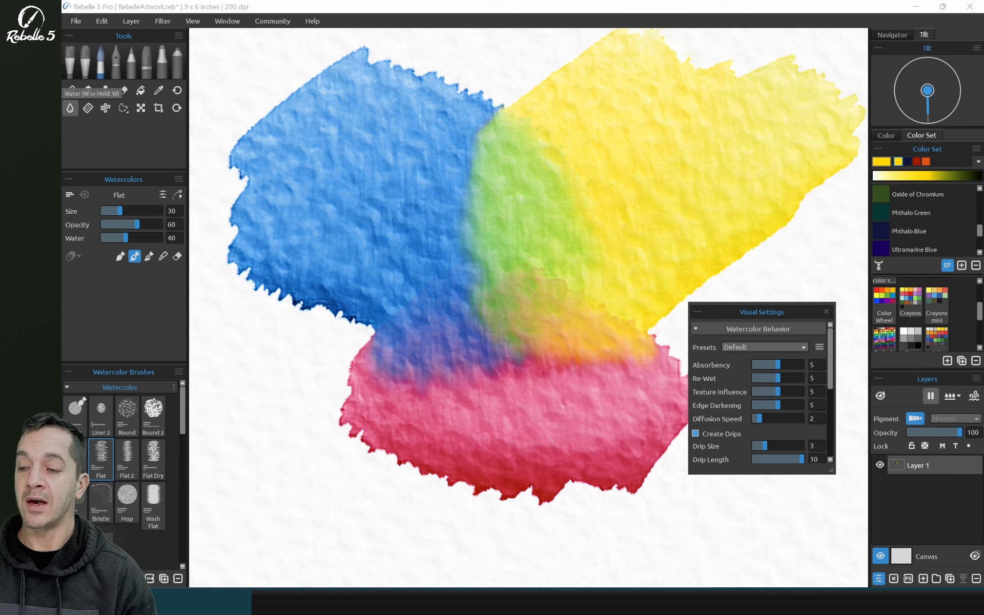
Wet the middle of the painted area with the Soft water brush, then dry spots there with the size 23 Spatter dry brush.
{"action": "left_click", "coordinate": [70, 107]}
{"action": "left_click_drag", "start_coordinate": [589, 368], "coordinate": [430, 192]}
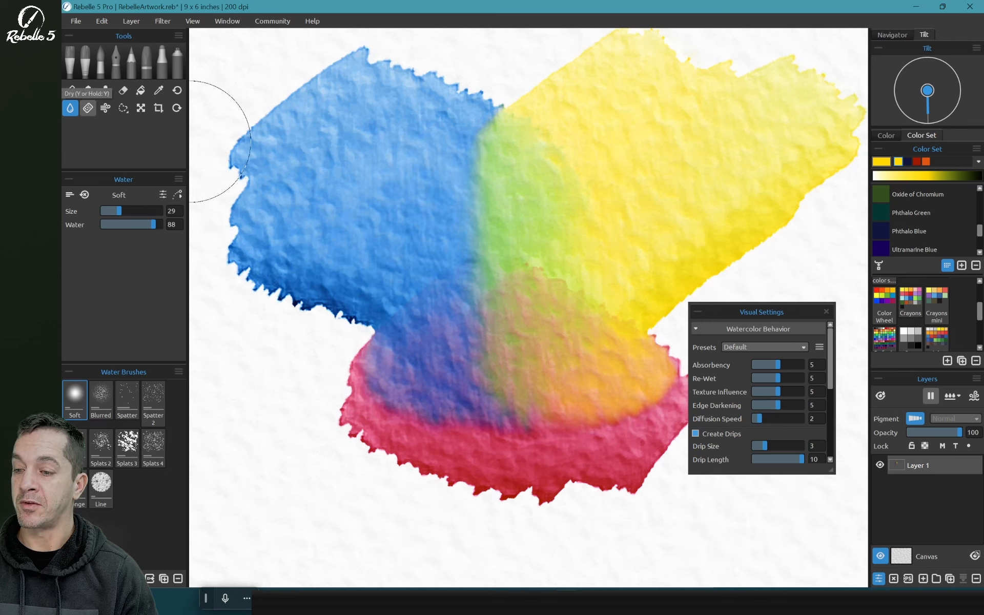
{"action": "left_click", "coordinate": [87, 108]}
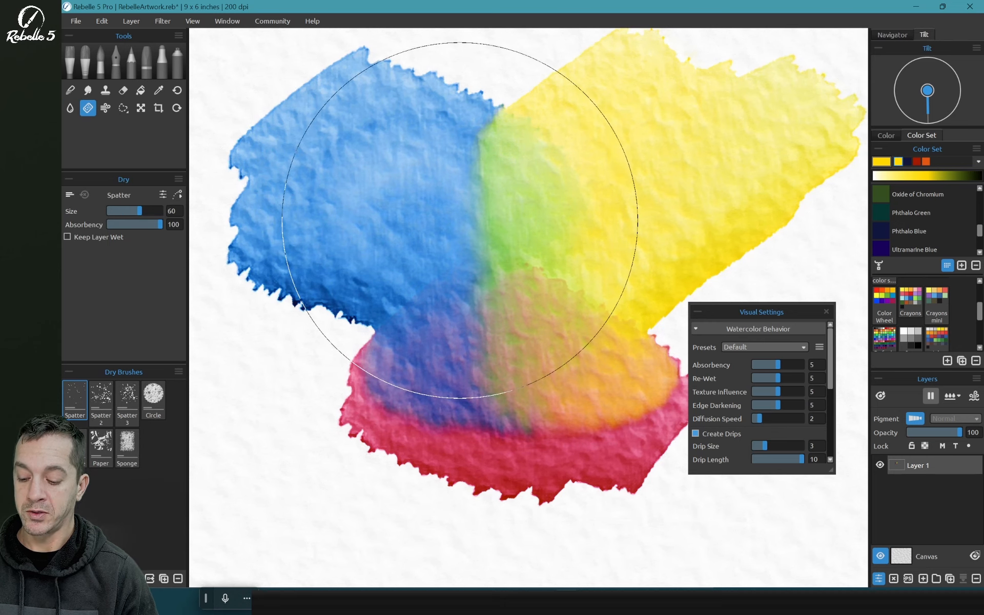
{"action": "left_click_drag", "start_coordinate": [460, 220], "coordinate": [389, 215]}
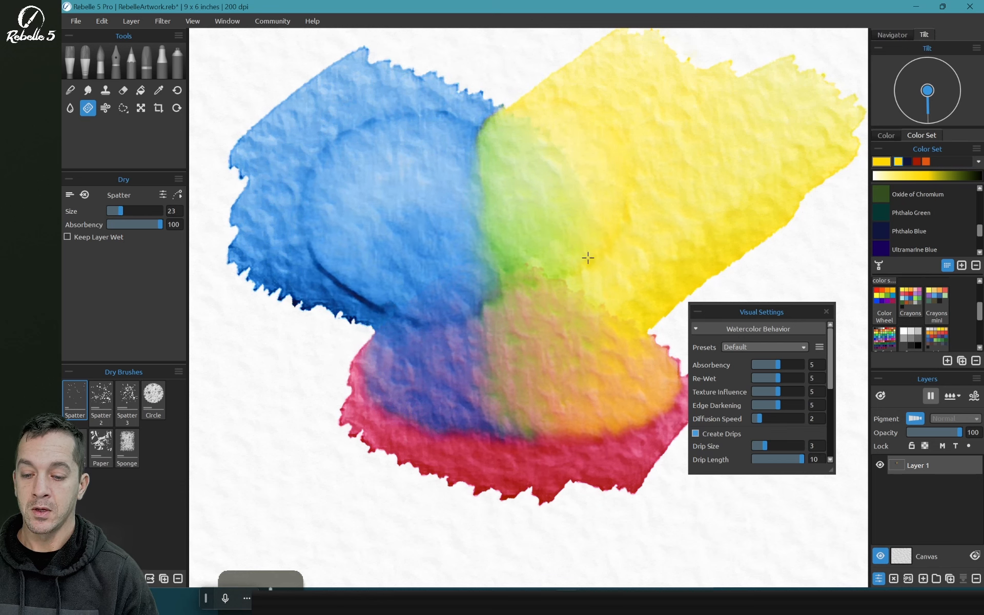
{"action": "left_click_drag", "start_coordinate": [564, 260], "coordinate": [389, 307]}
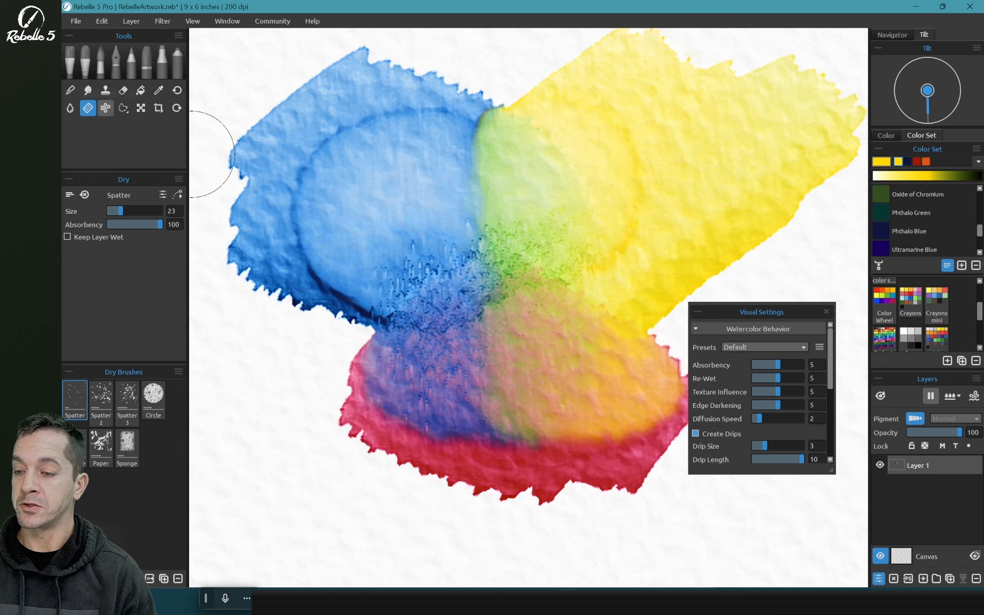
Push the wet paint across the color areas with the Blow tool at size 14, then return to the Spatter dry brush.
{"action": "left_click", "coordinate": [105, 108]}
{"action": "mouse_move", "coordinate": [294, 267]}
{"action": "left_mouse_down"}
{"action": "mouse_move", "coordinate": [256, 320]}
{"action": "mouse_move", "coordinate": [249, 351]}
{"action": "mouse_move", "coordinate": [323, 272]}
{"action": "mouse_move", "coordinate": [385, 230]}
{"action": "left_mouse_up"}
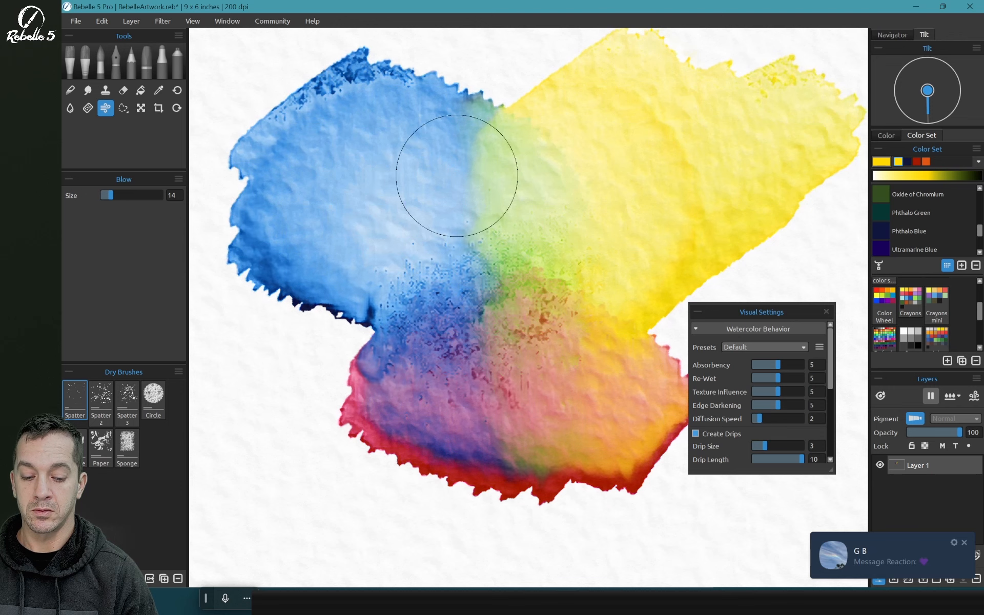
{"action": "mouse_move", "coordinate": [272, 366]}
{"action": "left_mouse_down"}
{"action": "mouse_move", "coordinate": [422, 192]}
{"action": "mouse_move", "coordinate": [322, 289]}
{"action": "mouse_move", "coordinate": [278, 354]}
{"action": "mouse_move", "coordinate": [352, 246]}
{"action": "mouse_move", "coordinate": [423, 197]}
{"action": "mouse_move", "coordinate": [423, 224]}
{"action": "mouse_move", "coordinate": [478, 235]}
{"action": "mouse_move", "coordinate": [512, 212]}
{"action": "mouse_move", "coordinate": [510, 202]}
{"action": "mouse_move", "coordinate": [241, 170]}
{"action": "left_mouse_up"}
{"action": "key", "text": "d"}
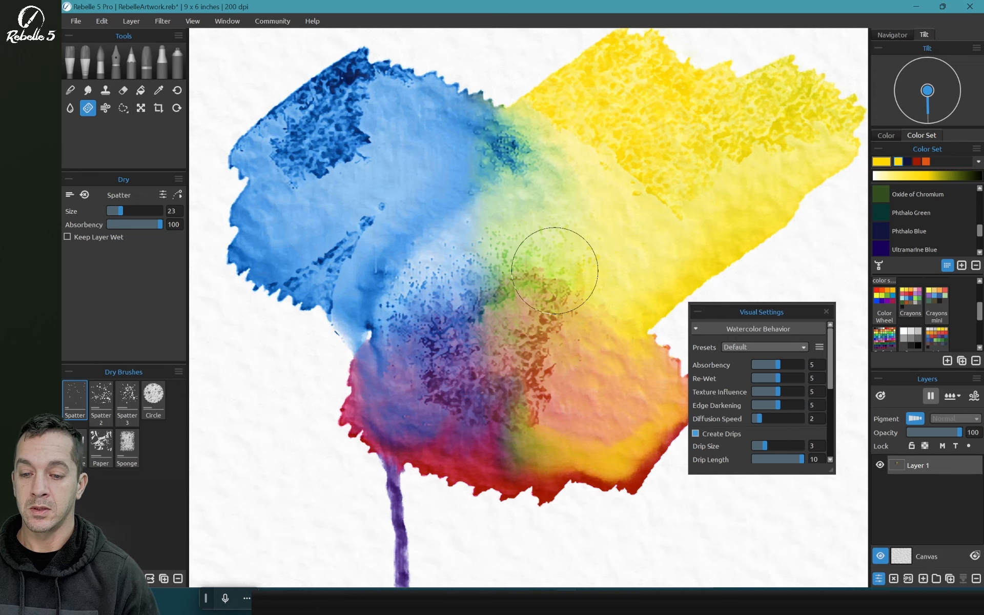
Paint a solid yellow blob over the middle of the watercolor with the size 35 Round Soft oil brush.
{"action": "key", "text": "ctrl+0"}
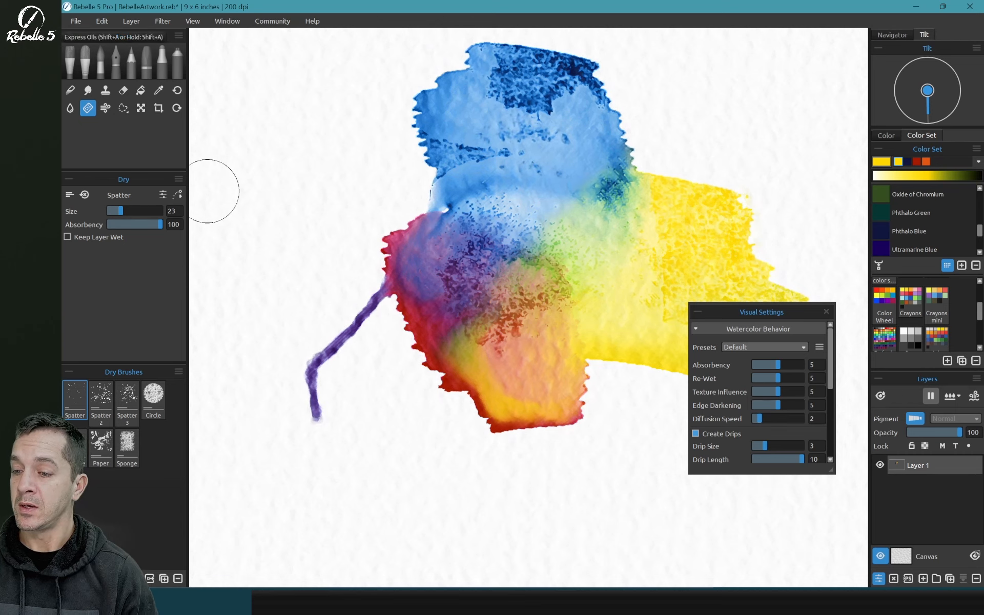
{"action": "key", "text": "a"}
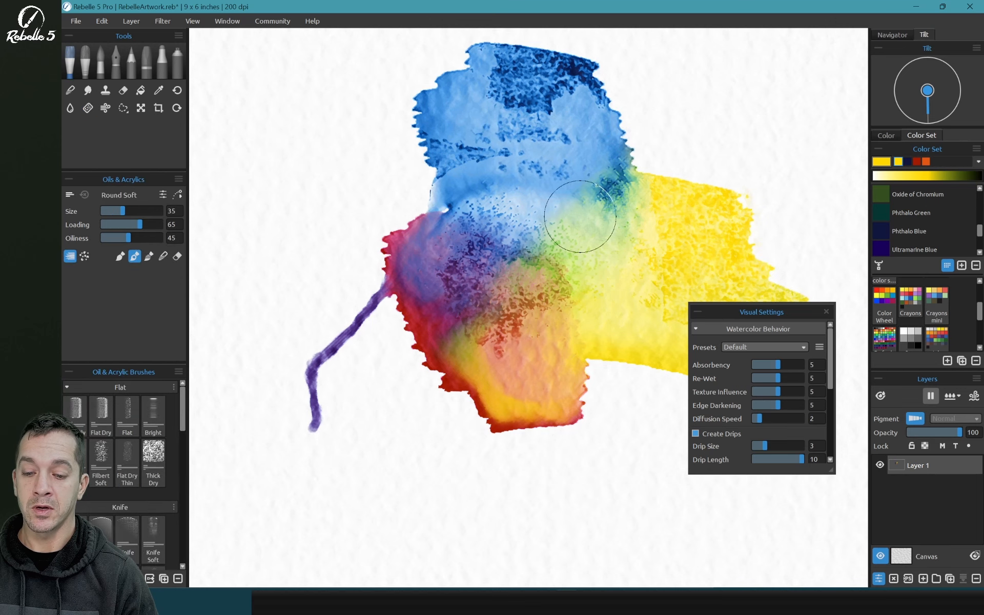
{"action": "mouse_move", "coordinate": [569, 242]}
{"action": "left_mouse_down"}
{"action": "mouse_move", "coordinate": [584, 238]}
{"action": "mouse_move", "coordinate": [554, 243]}
{"action": "left_mouse_up"}
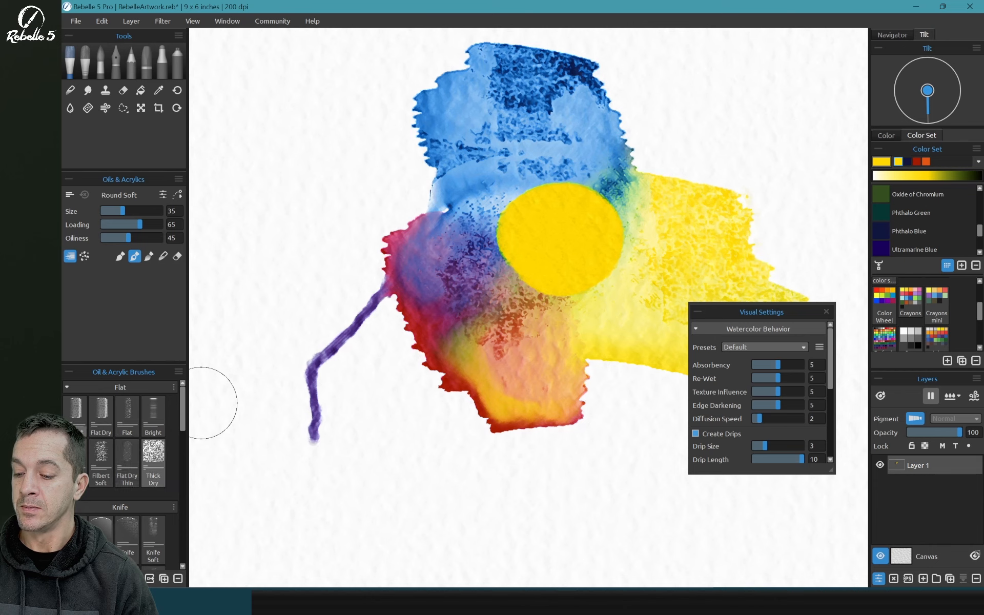
Paint thick yellow texture over the round oil blob with the size 35 Thick Dry oil brush.
{"action": "left_click", "coordinate": [153, 458]}
{"action": "mouse_move", "coordinate": [555, 228]}
{"action": "left_mouse_down"}
{"action": "mouse_move", "coordinate": [561, 246]}
{"action": "mouse_move", "coordinate": [559, 237]}
{"action": "left_mouse_up"}
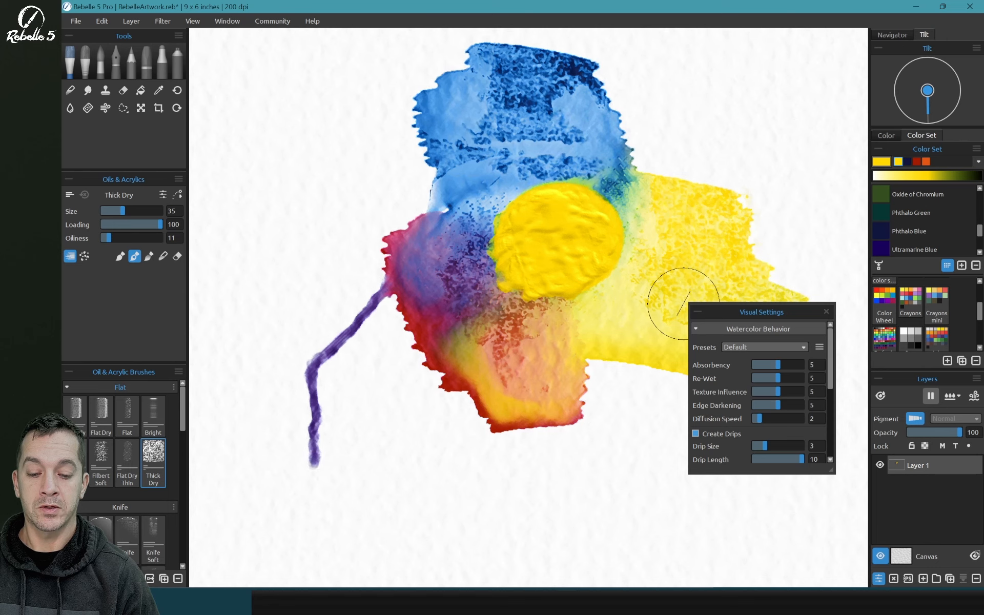
Set Texture Influence to 9, try Diffusion Speed at 5 before returning it to 2, and raise Re-Wet to 10.
{"action": "mouse_move", "coordinate": [777, 392]}
{"action": "left_mouse_down"}
{"action": "mouse_move", "coordinate": [796, 392]}
{"action": "mouse_move", "coordinate": [766, 419]}
{"action": "mouse_move", "coordinate": [774, 418]}
{"action": "left_mouse_up"}
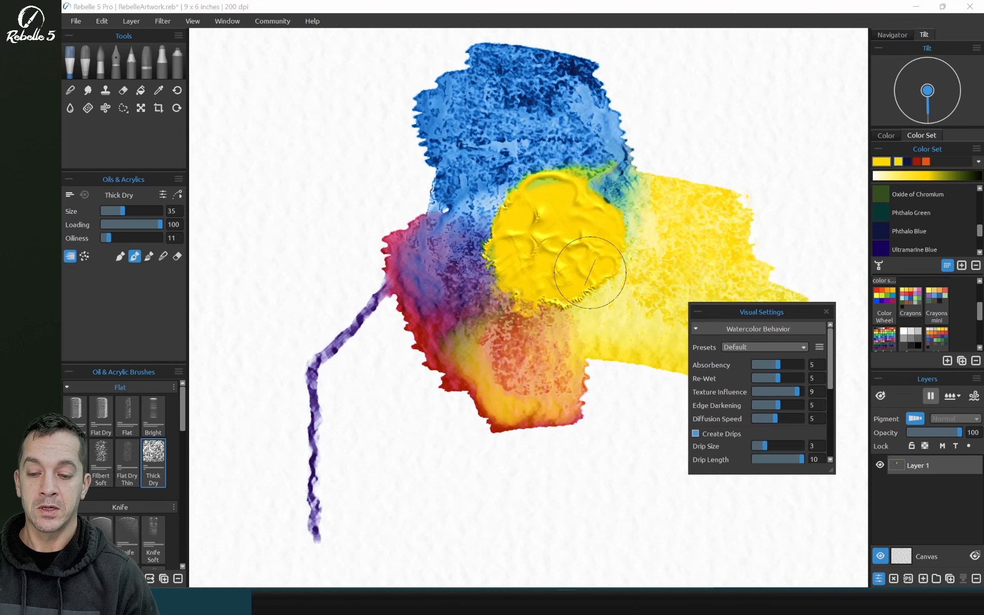
{"action": "left_click_drag", "start_coordinate": [774, 418], "coordinate": [756, 418]}
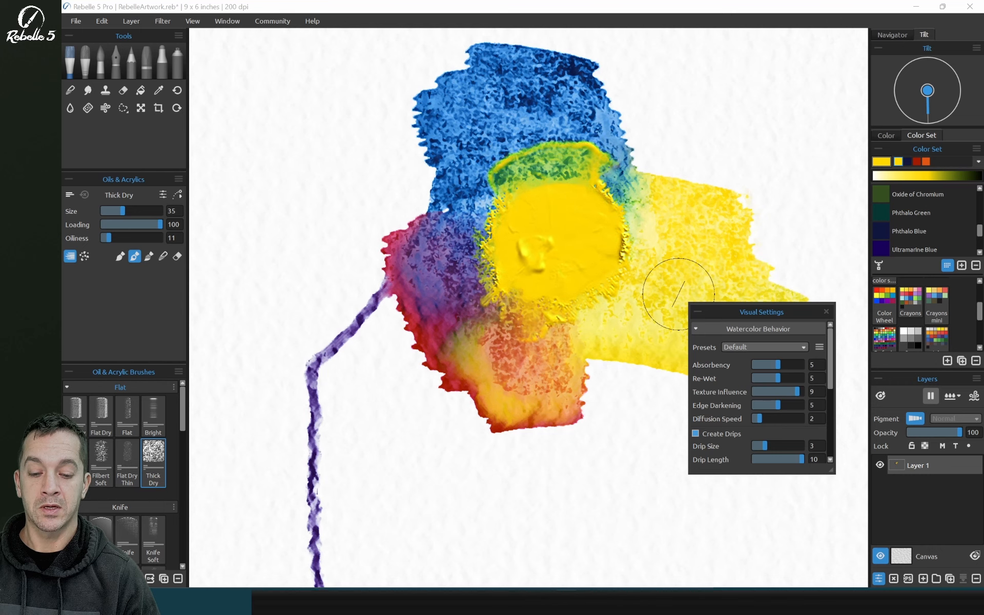
{"action": "mouse_move", "coordinate": [778, 378]}
{"action": "left_mouse_down"}
{"action": "mouse_move", "coordinate": [768, 378]}
{"action": "mouse_move", "coordinate": [797, 378]}
{"action": "left_mouse_up"}
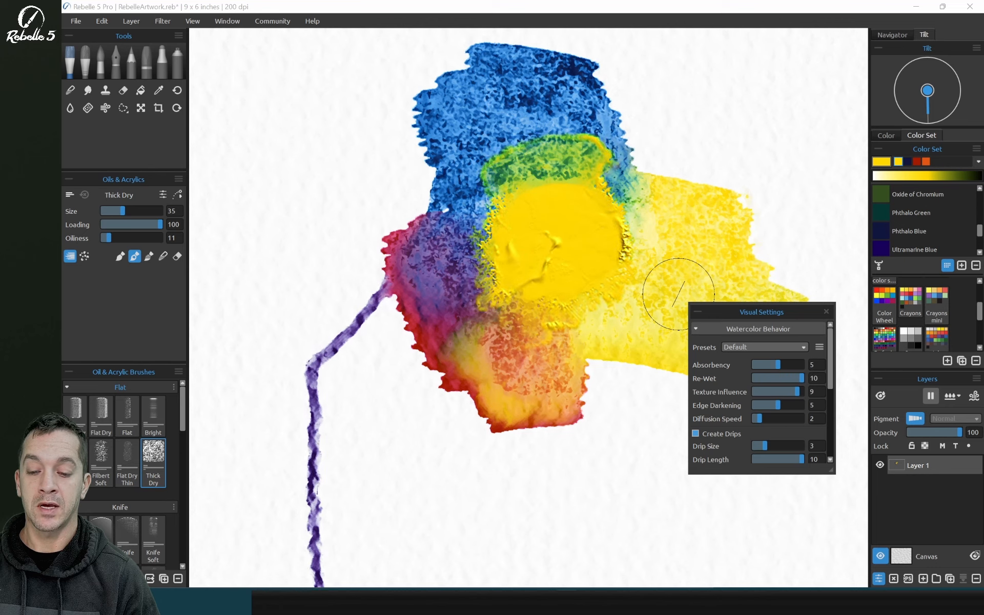
Try Texture Influence and Absorbency at 0 before setting both to 7, and lower Re-Wet to 3.
{"action": "left_click_drag", "start_coordinate": [797, 391], "coordinate": [753, 391]}
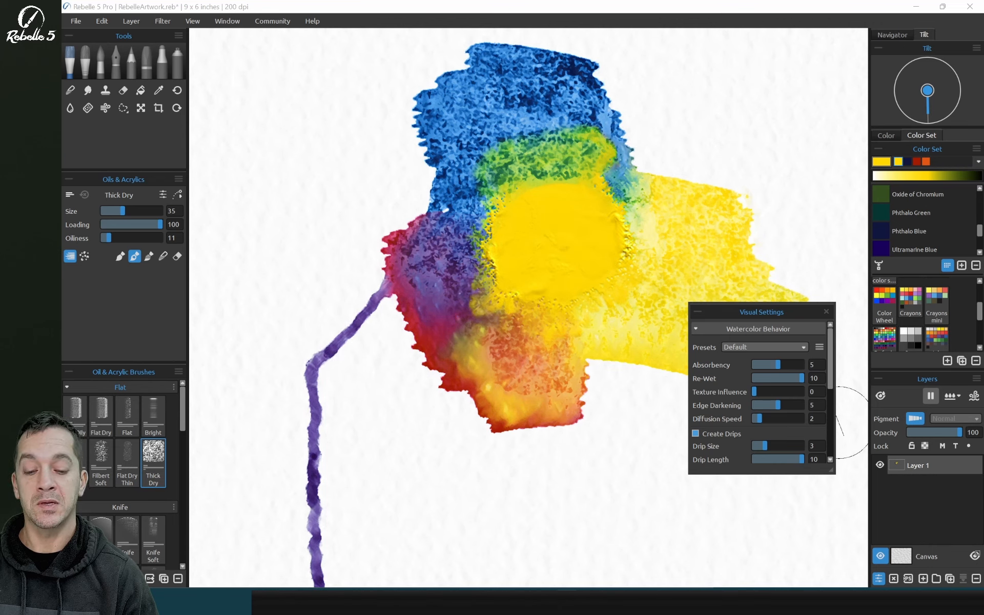
{"action": "mouse_move", "coordinate": [801, 378]}
{"action": "left_mouse_down"}
{"action": "mouse_move", "coordinate": [767, 378]}
{"action": "mouse_move", "coordinate": [753, 365]}
{"action": "left_mouse_up"}
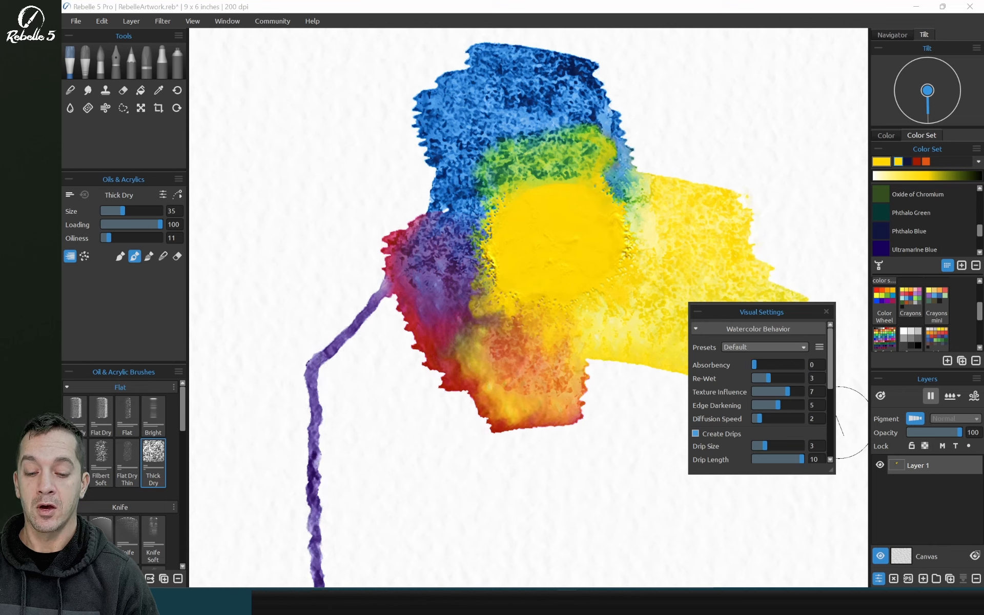
{"action": "left_click", "coordinate": [787, 365]}
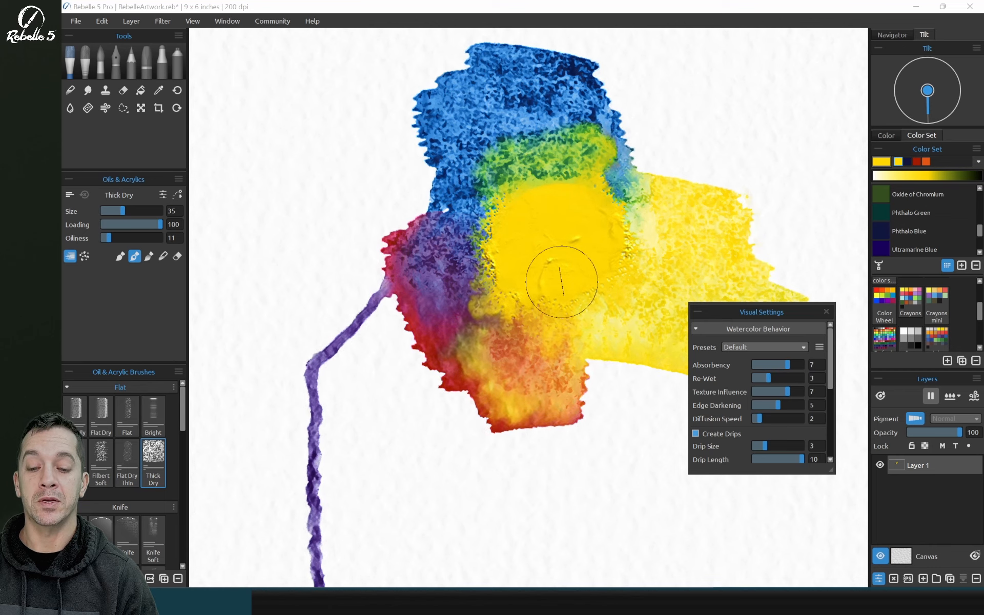